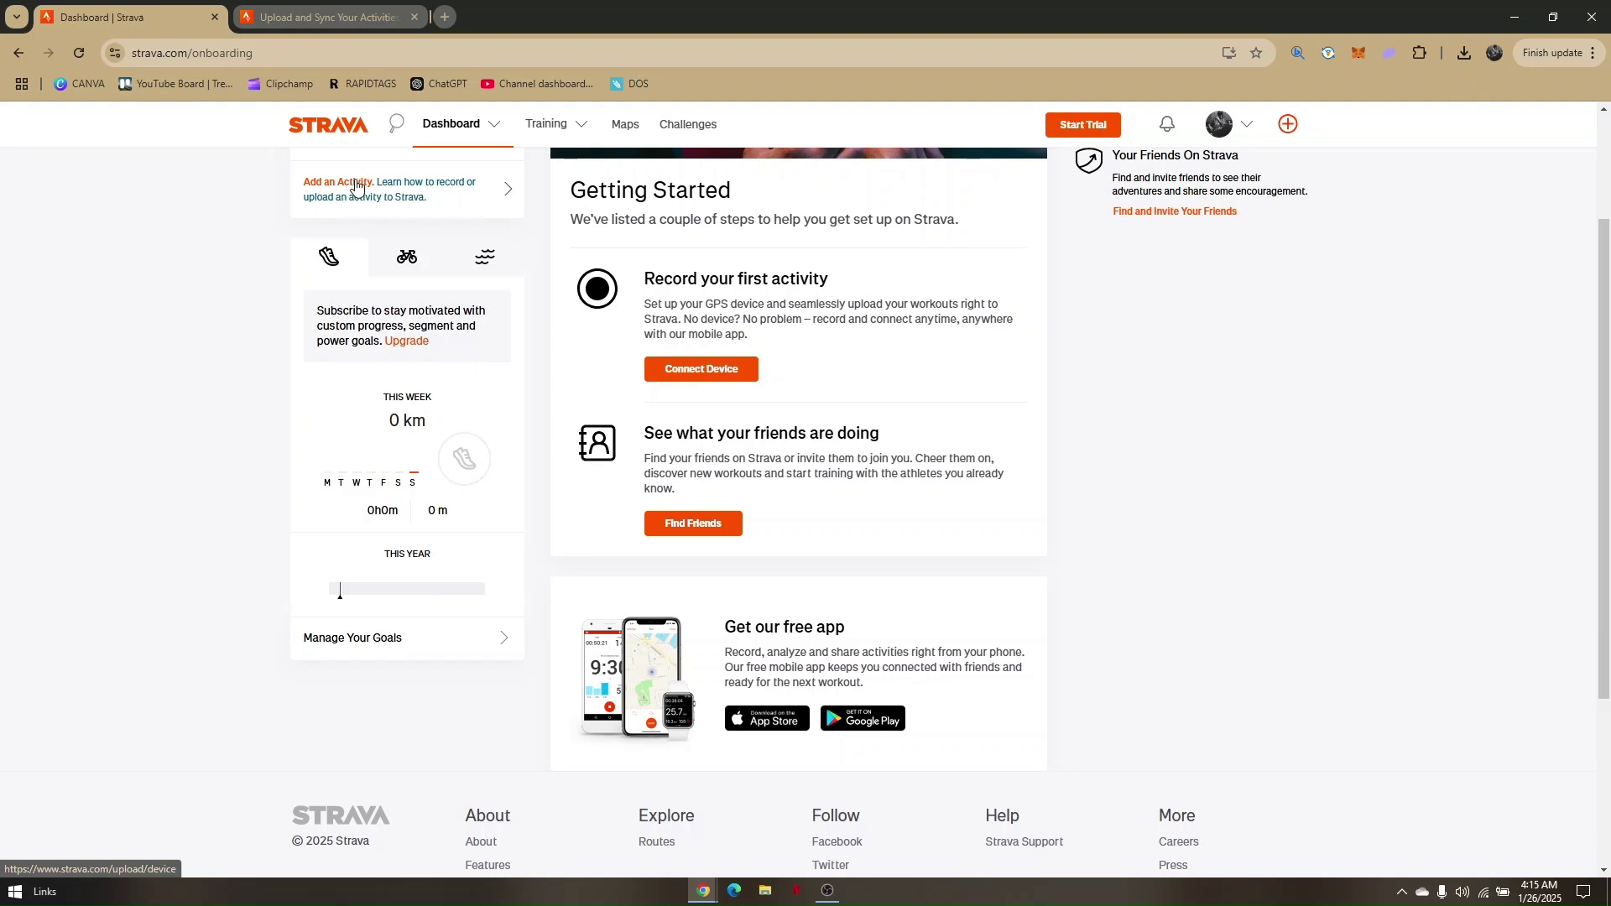
- Go to the 'Upload and Sync Your Activities' page and open the Choose Files browser
click(309, 15)
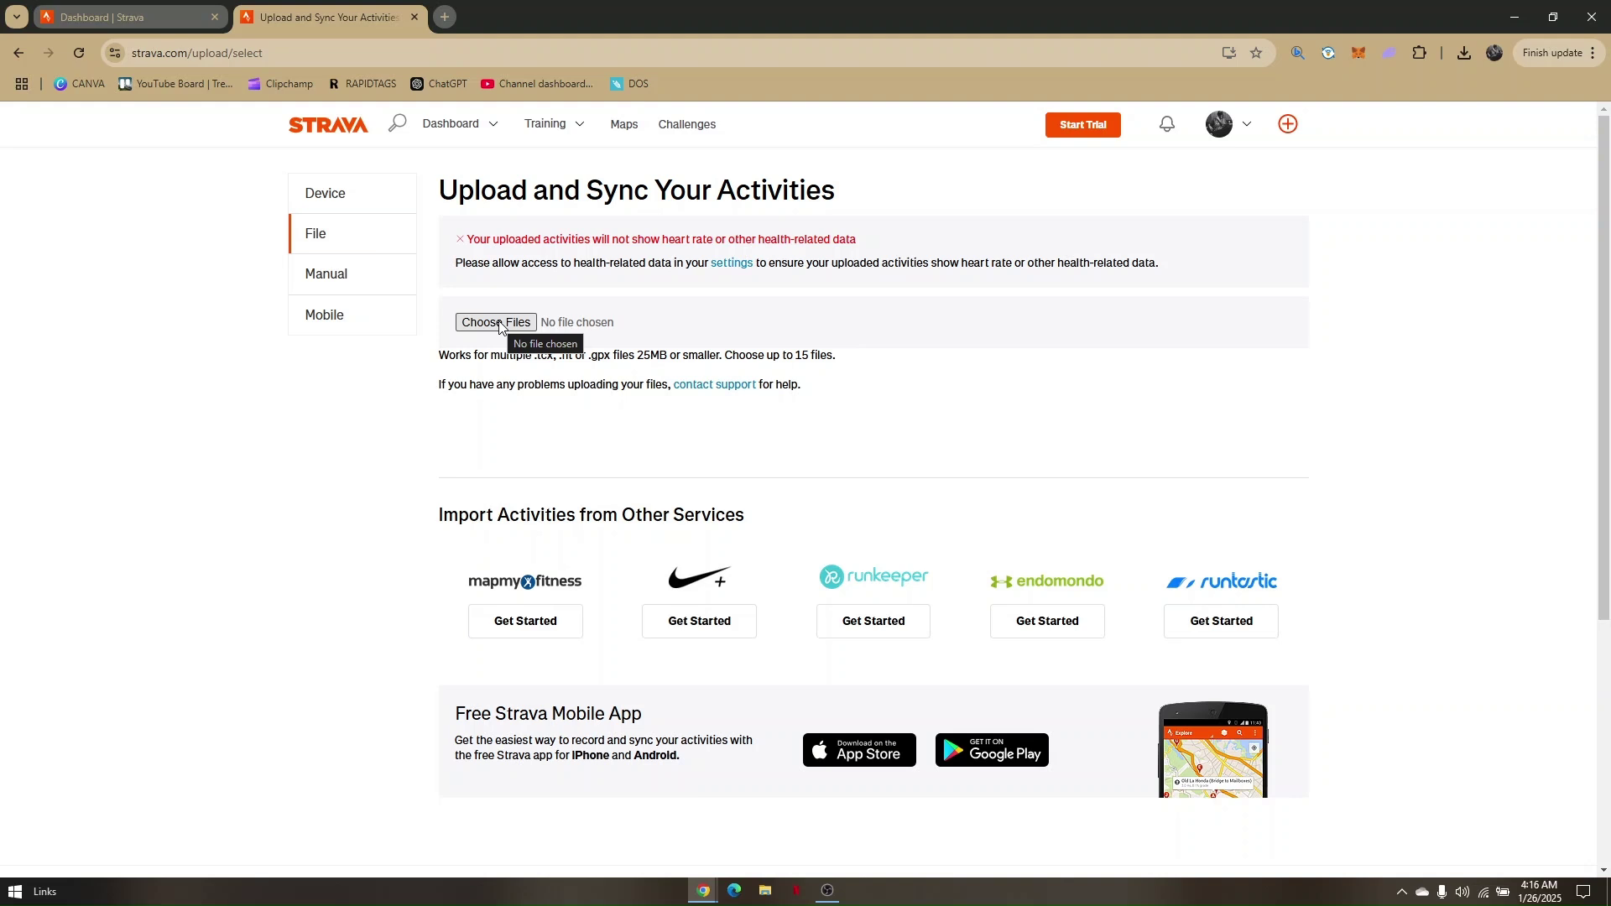
click(496, 322)
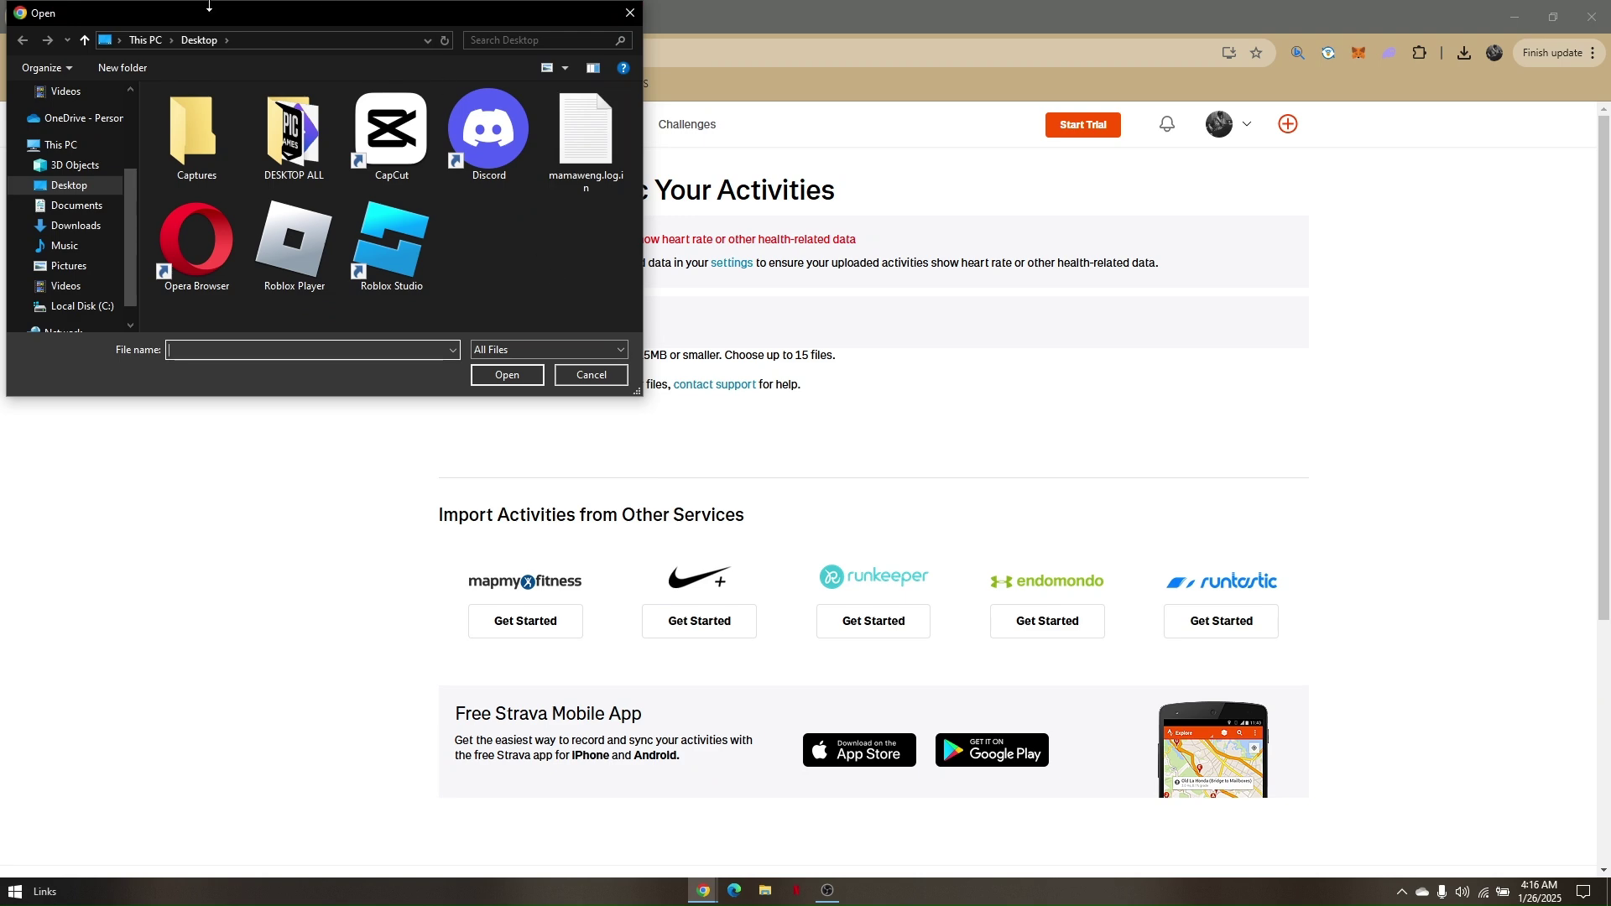
click(629, 12)
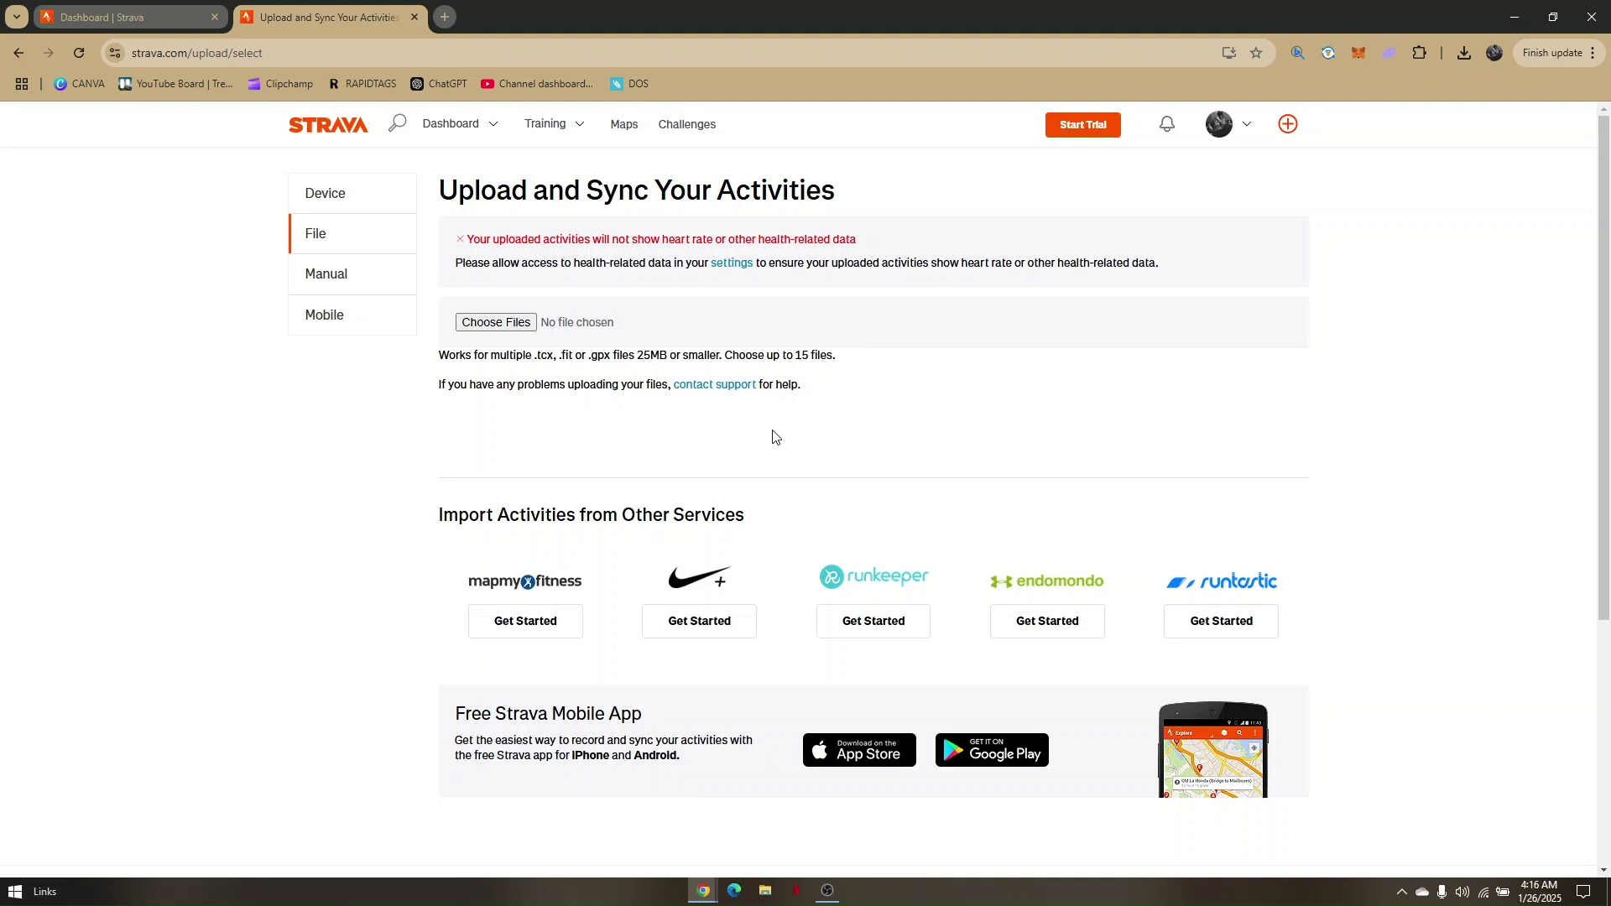
- Return to the 'Dashboard | Strava' tab showing the Getting Started Connect Device step
click(168, 20)
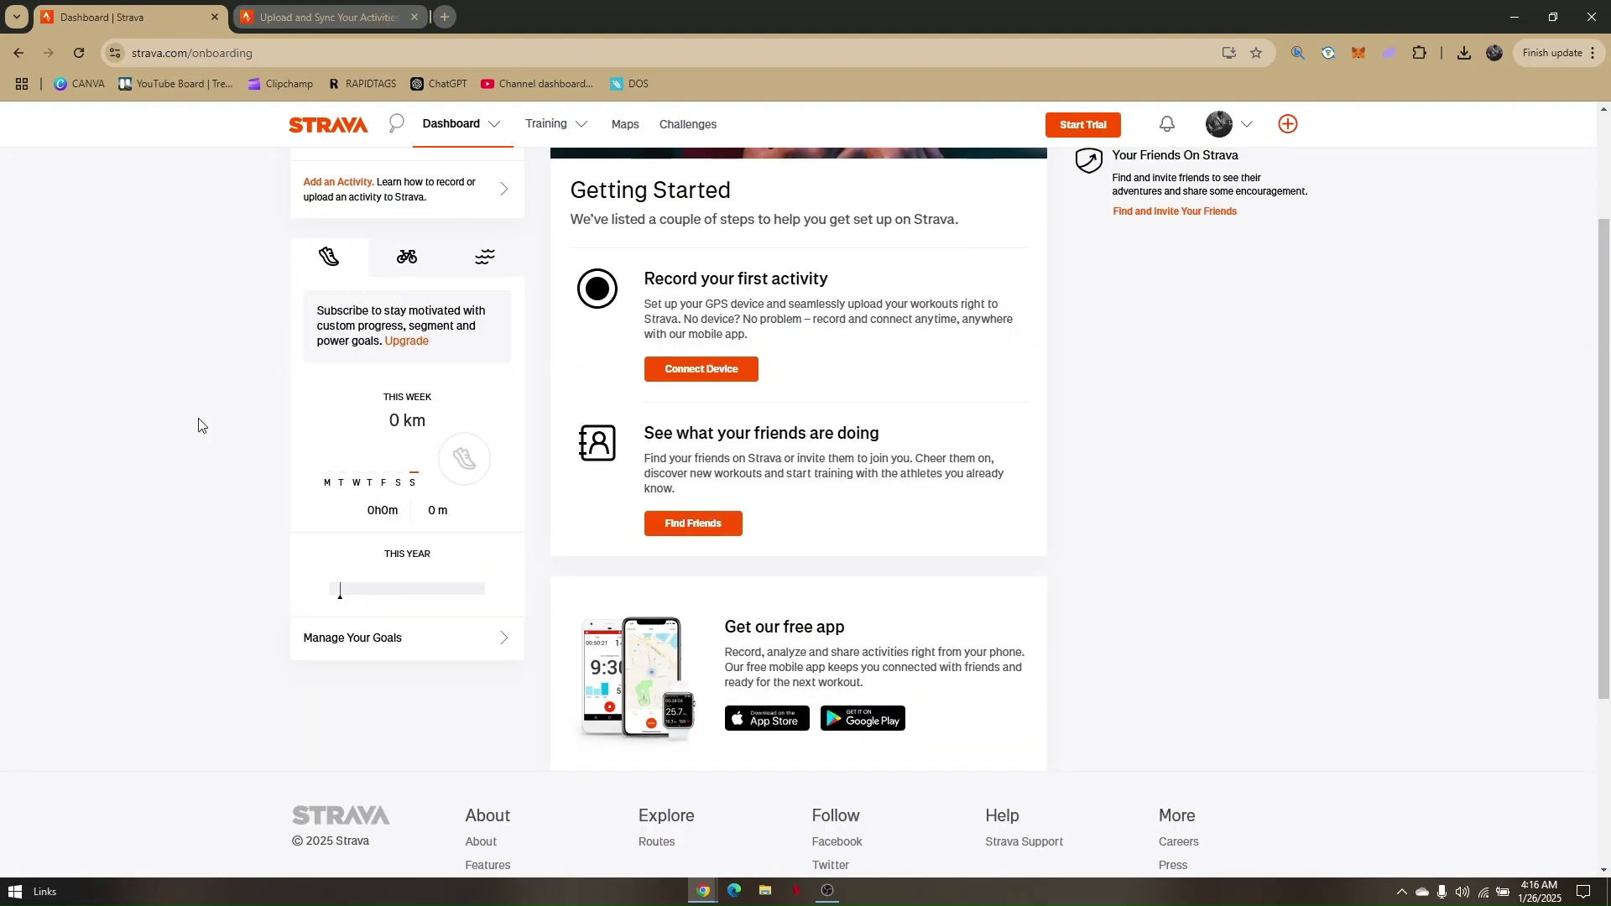